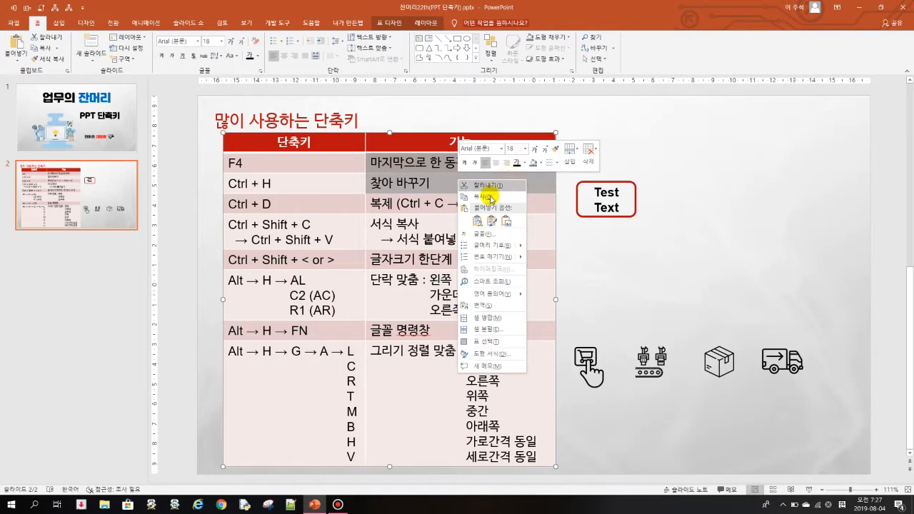
Step: Merge the function-column cells for F4 and Ctrl + H, and repeat the merge on the Ctrl + D and Ctrl + Shift + C cells
click(496, 305)
click(492, 179)
drag(475, 204, 479, 223)
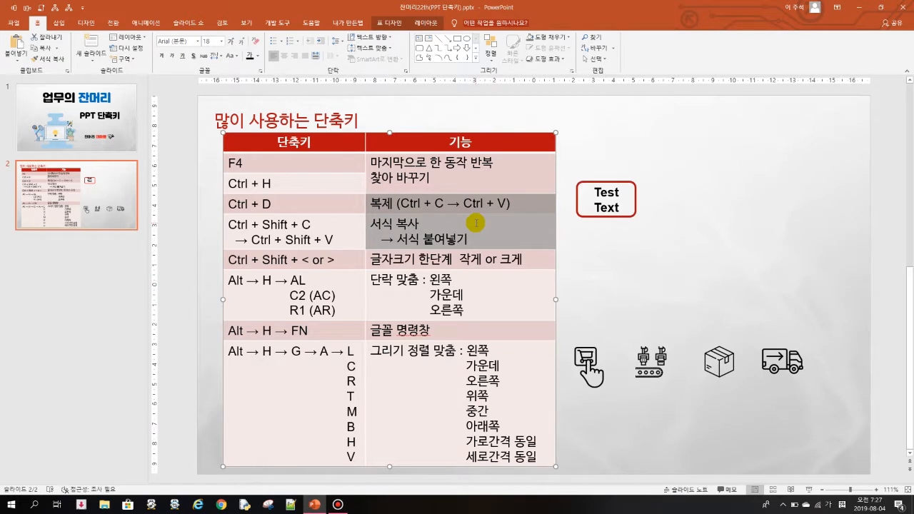
key(F4)
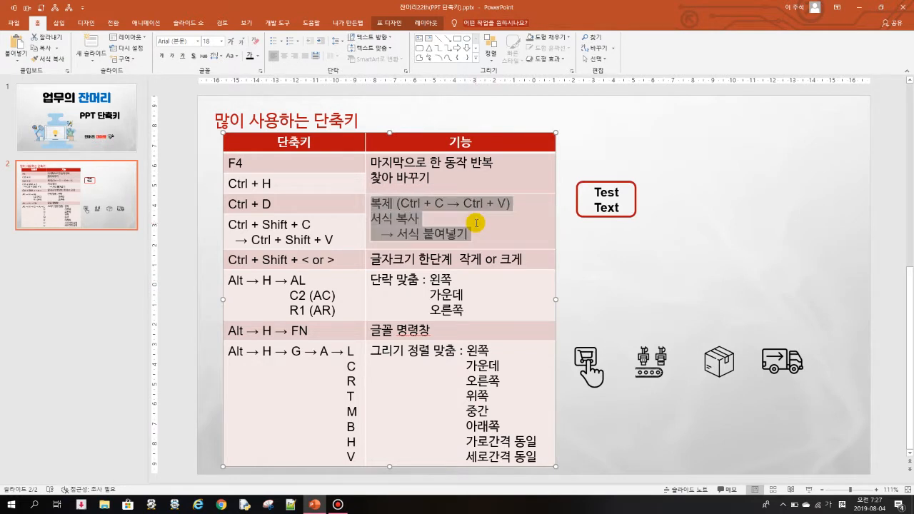
Step: Repeat the merge on the 글자크기 and 단락 맞춤 cells, and on the 글꼴 명령창 and 그리기 정렬 맞춤 cells
click(471, 259)
drag(472, 259, 471, 298)
drag(475, 333, 550, 343)
key(F4)
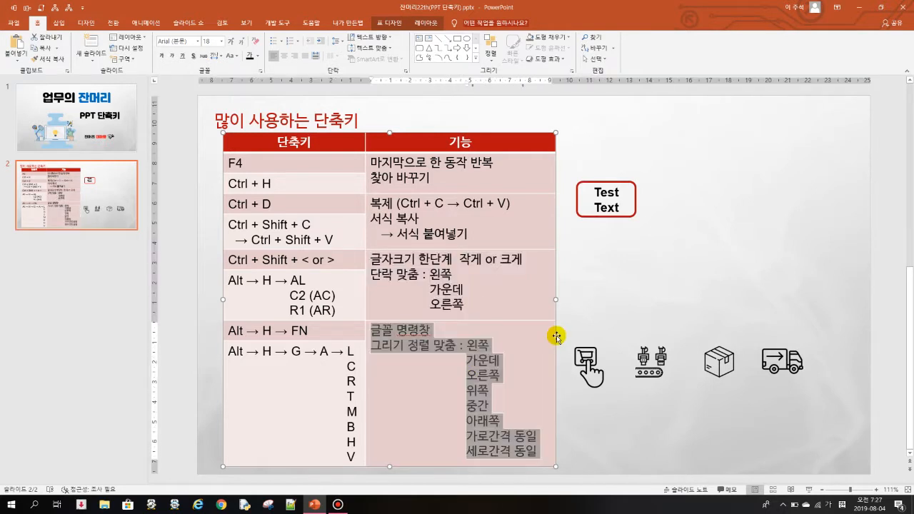
Step: Undo all the cell merges in the function column
key(ctrl+z)
key(ctrl+z)
key(ctrl+z)
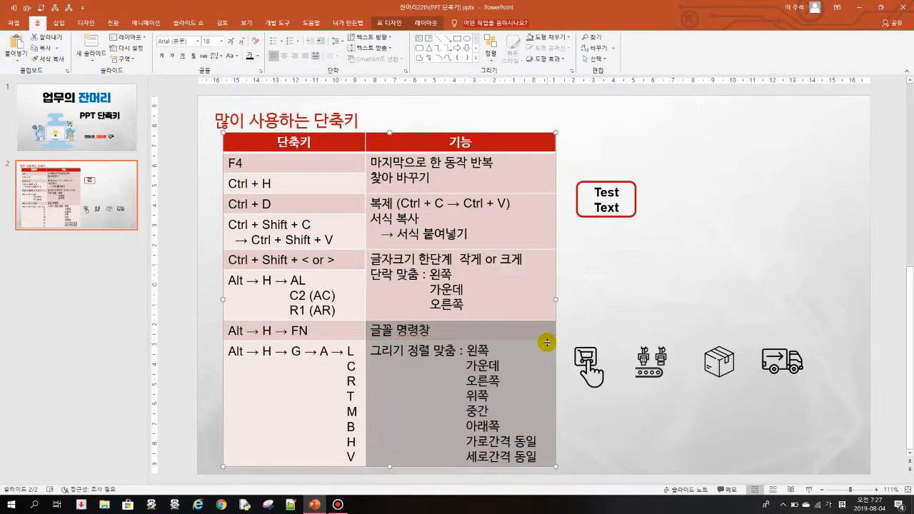
key(ctrl+z)
click(487, 230)
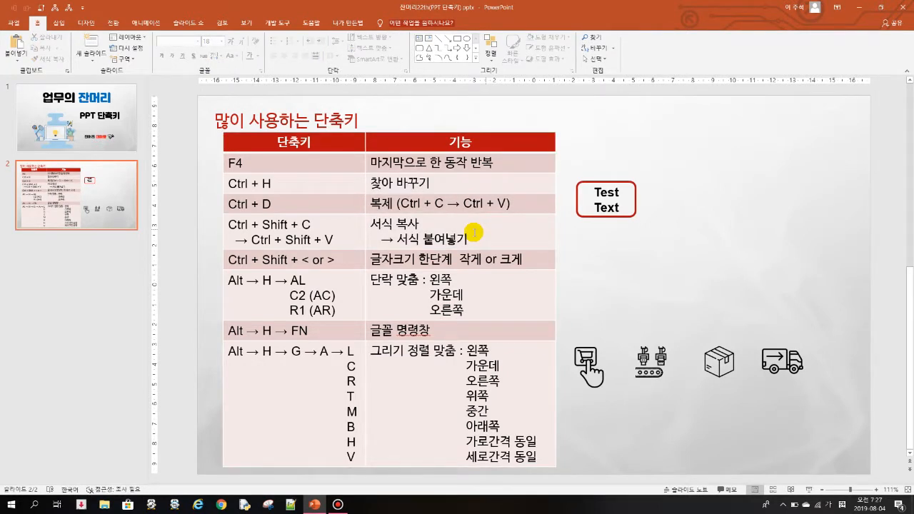
click(278, 184)
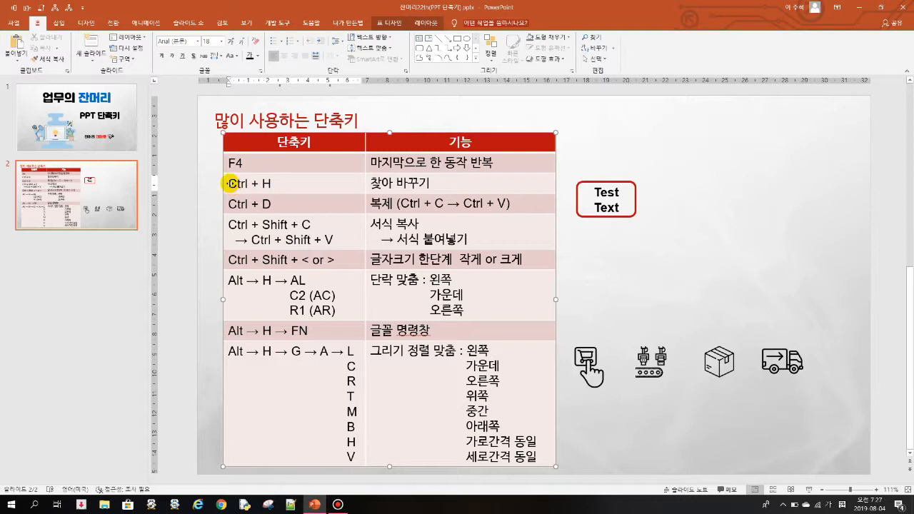
drag(247, 184, 229, 185)
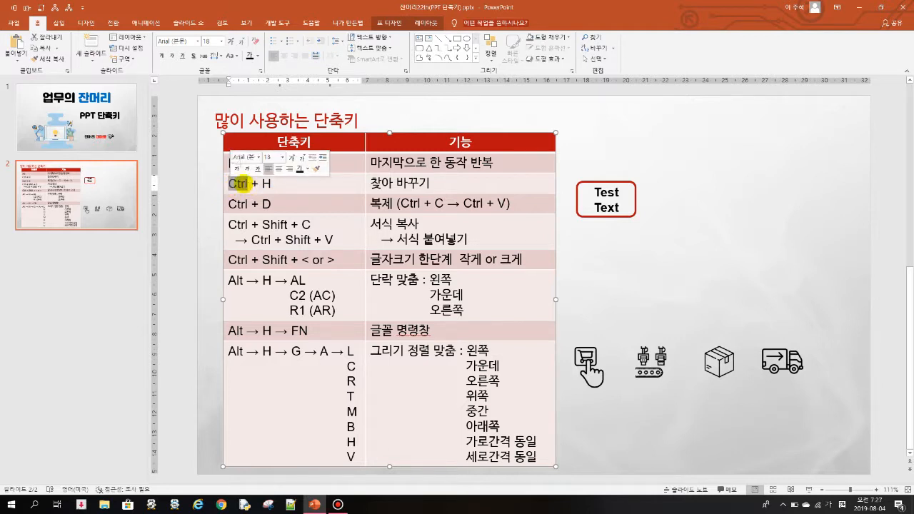
click(313, 187)
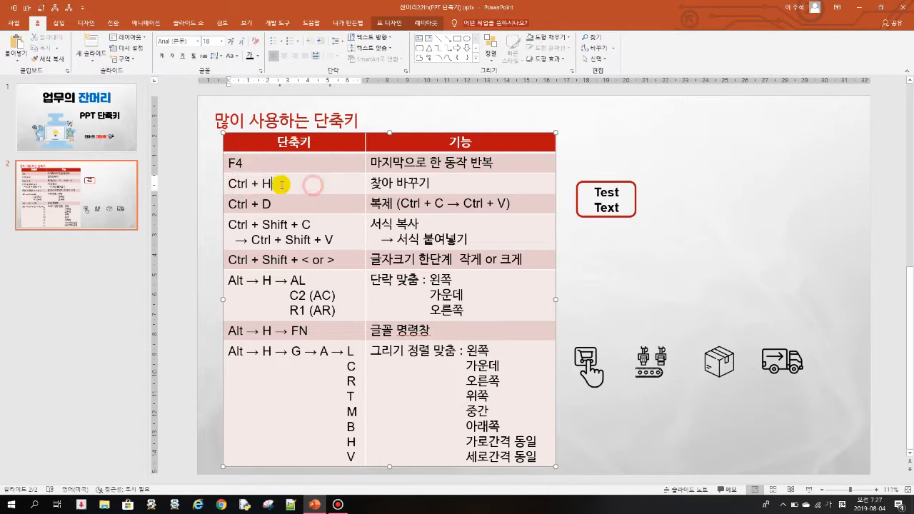
text(^)
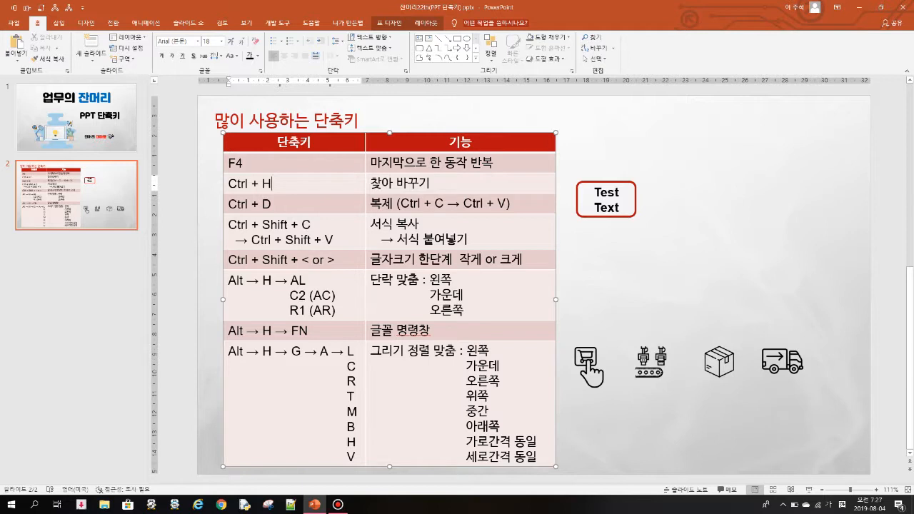
Step: Replace every "Ctrl" in the presentation with "^", and undo the replacement
key(ctrl+h)
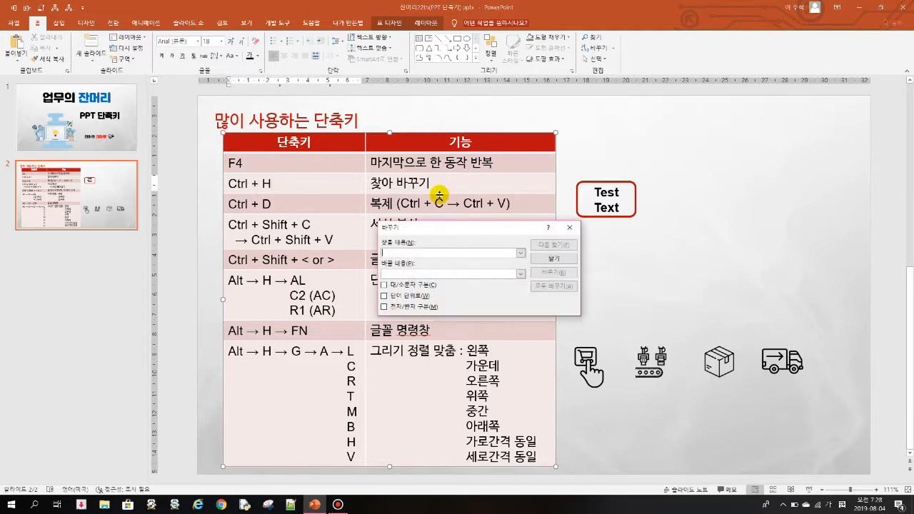
click(454, 253)
text(ㅊ)
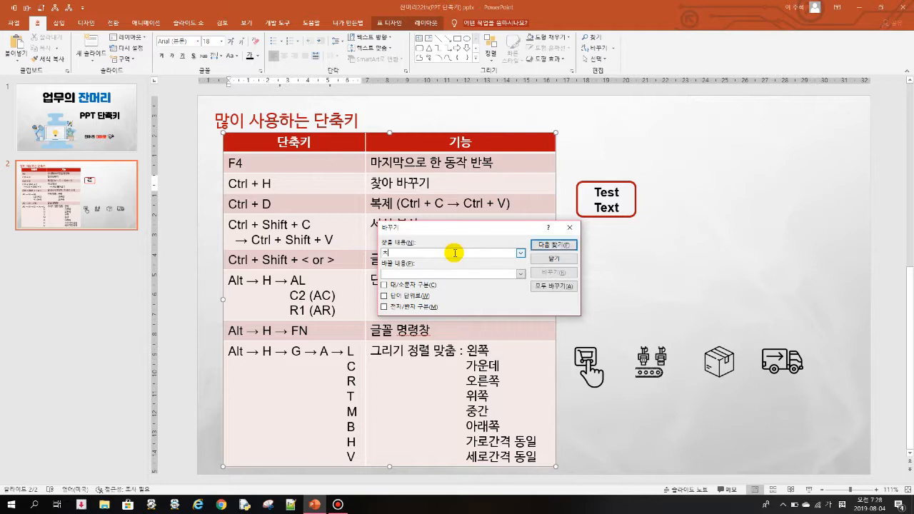
key(BackSpace)
key(BackSpace)
key(Hangul)
text(C)
click(553, 286)
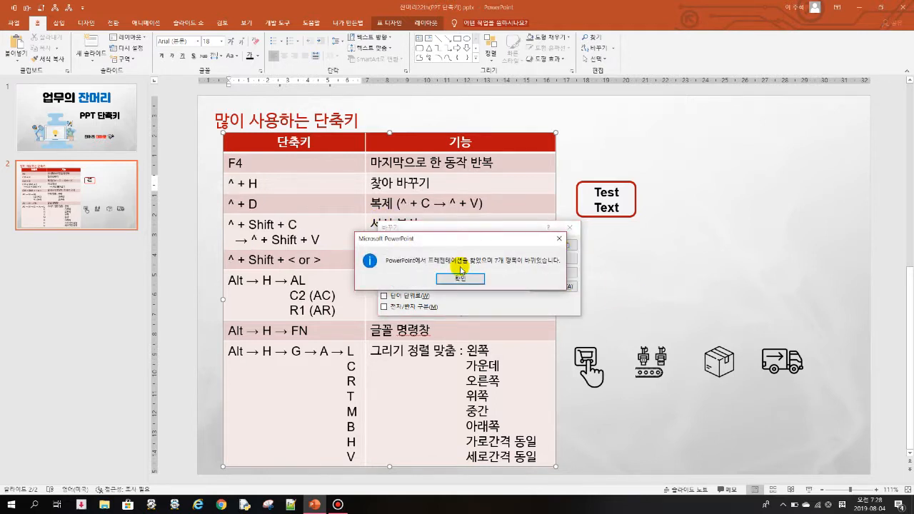
click(477, 278)
click(570, 228)
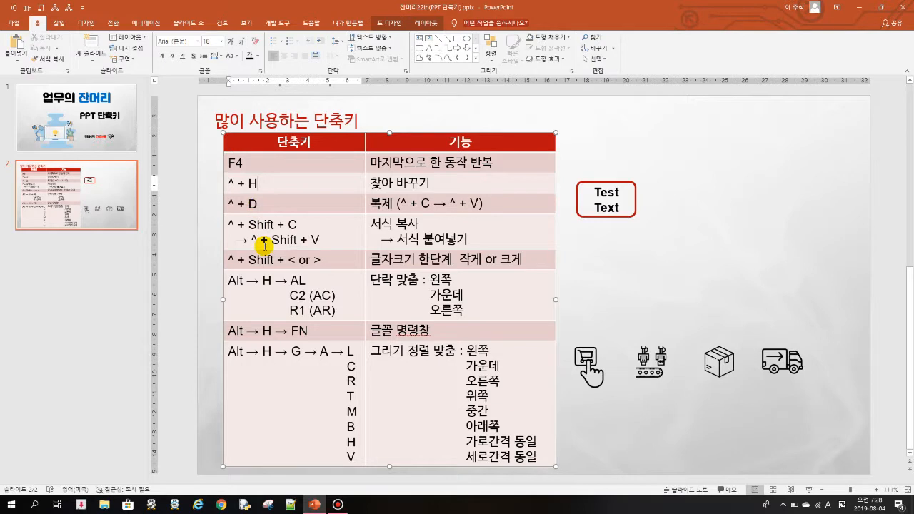
key(ctrl+z)
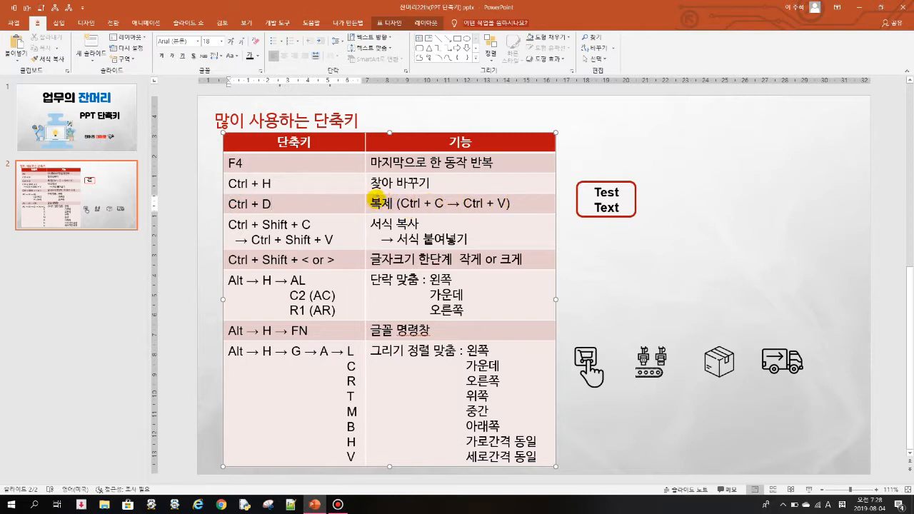
Step: Duplicate the Test Text box and undo the duplication
click(634, 193)
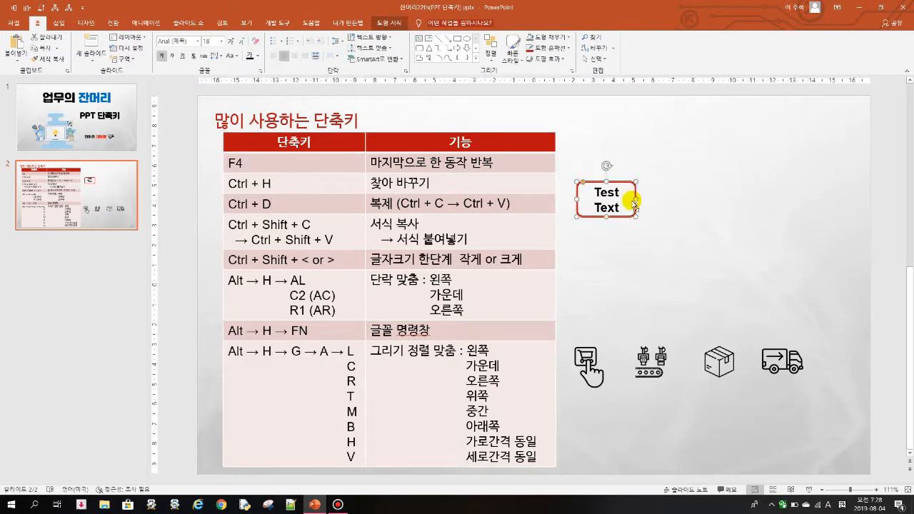
key(ctrl+d)
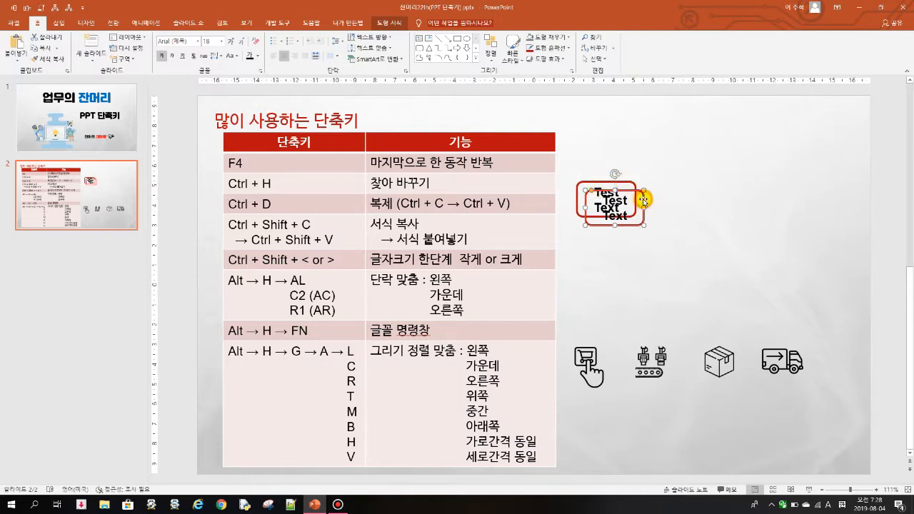
key(ctrl+z)
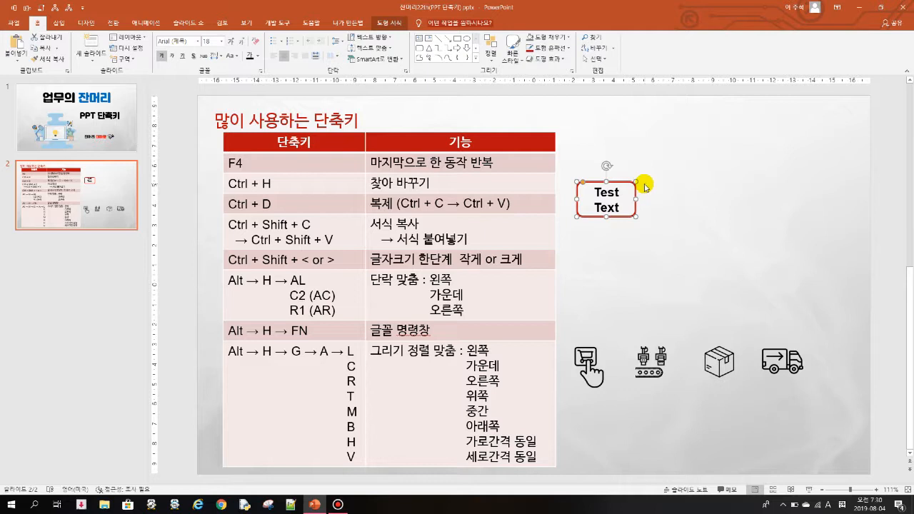
Step: Duplicate the Test Text box, place the copy just right of the original, and repeat twice for an evenly spaced row of four
key(ctrl+d)
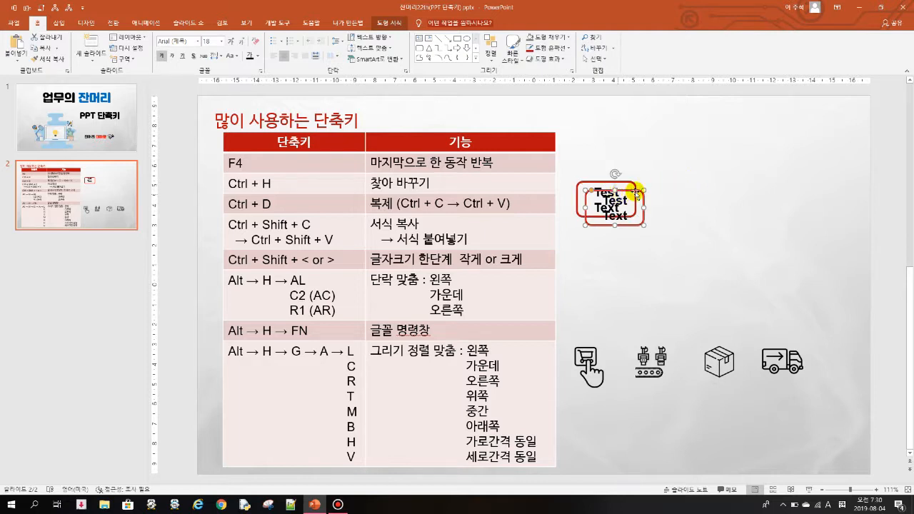
drag(638, 190, 694, 185)
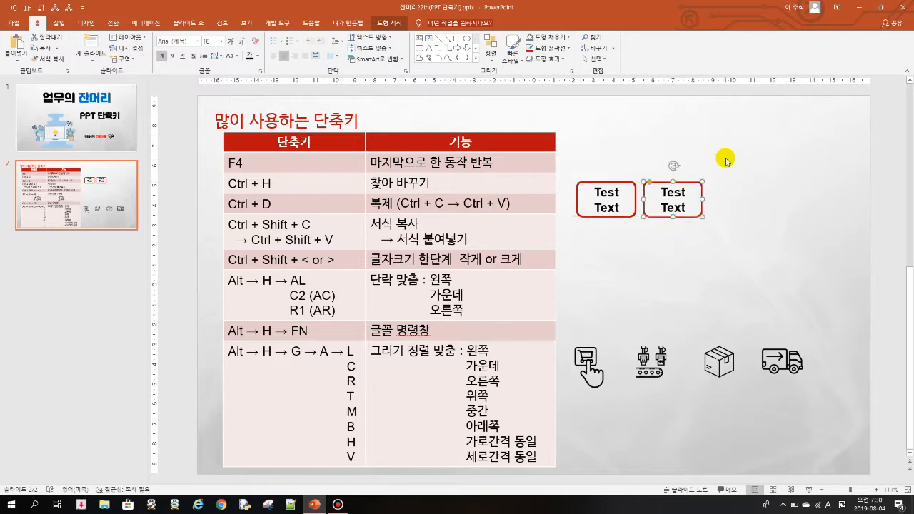
key(F4)
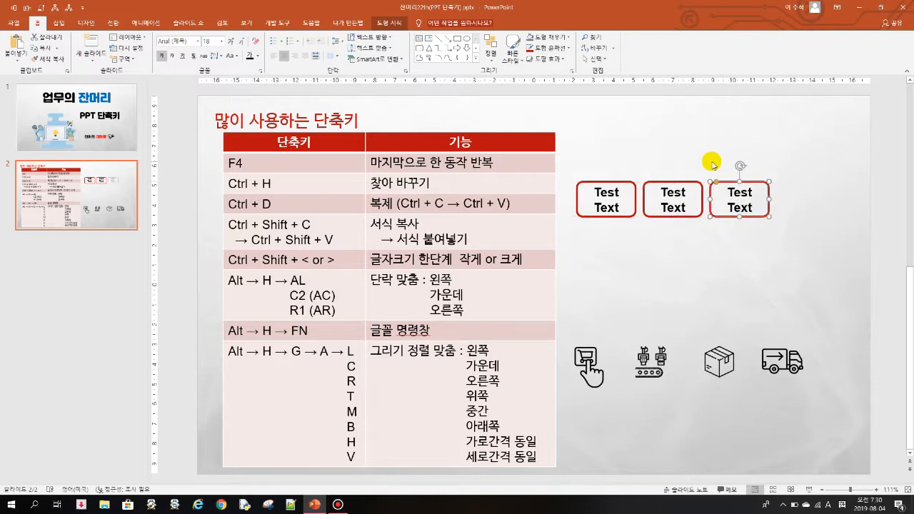
key(F4)
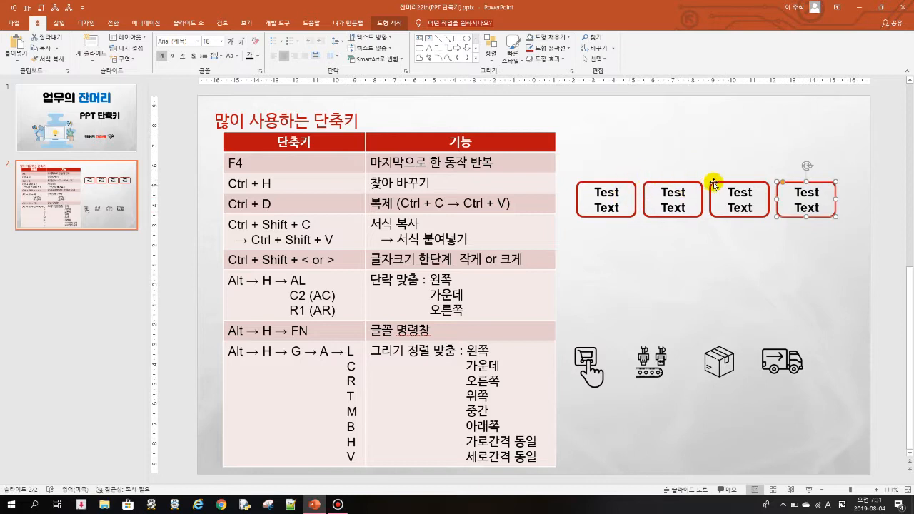
Step: Delete the three copied Test Text boxes, keeping only the original
drag(866, 232, 591, 175)
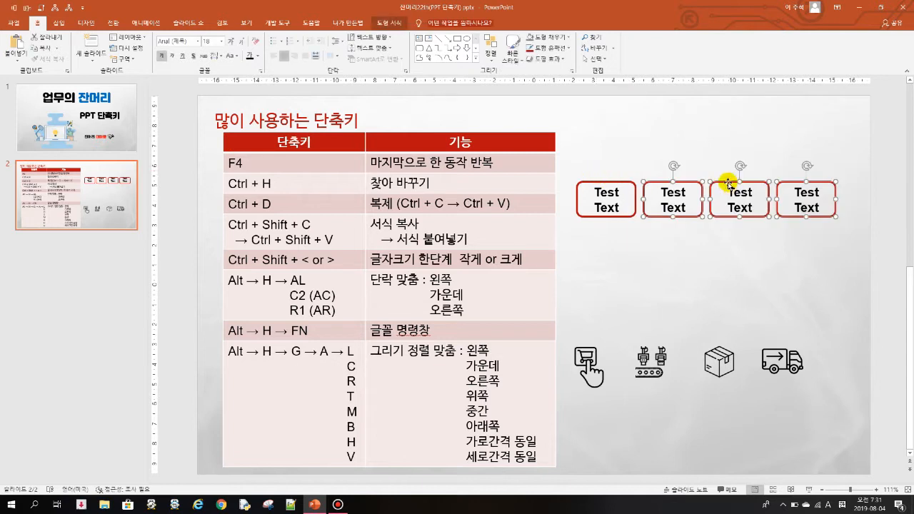
key(Delete)
Step: Place two duplicates of the Test Text box in a row beside the original, and delete both copies
click(605, 181)
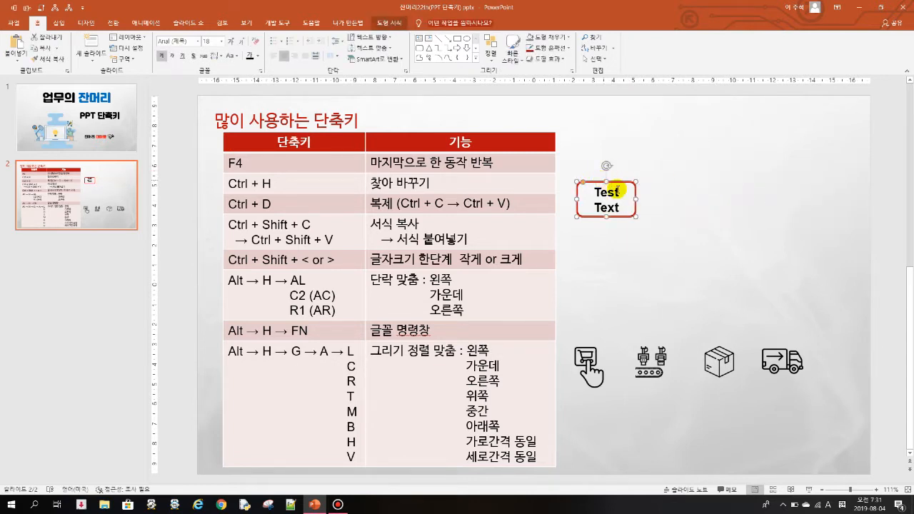
key(ctrl+d)
drag(631, 191, 761, 183)
drag(816, 253, 625, 151)
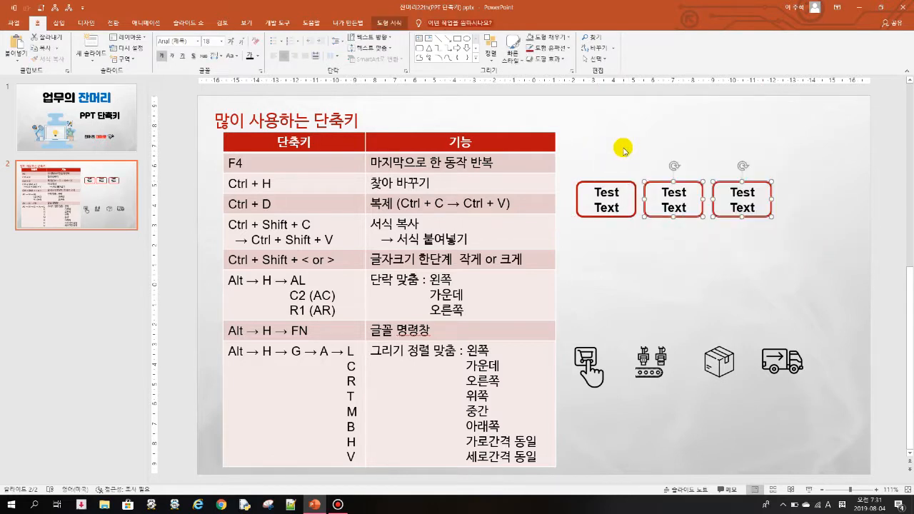
key(Delete)
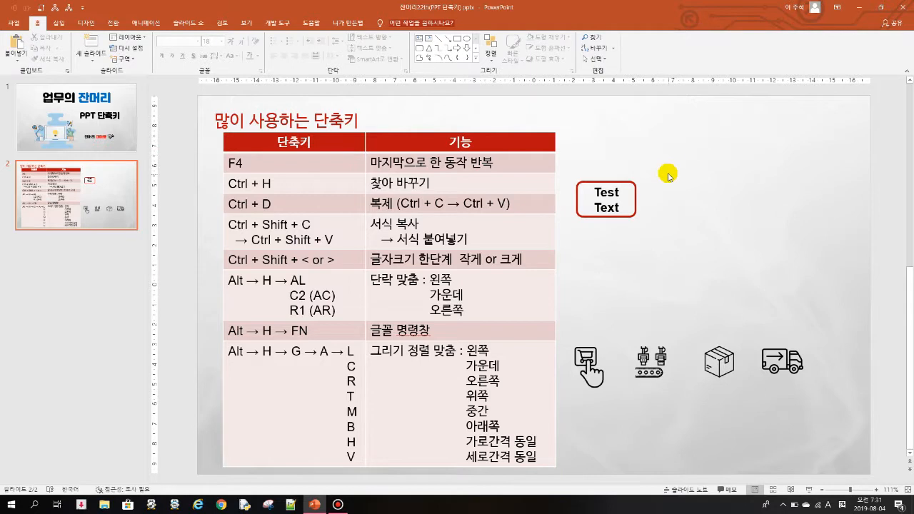
click(605, 182)
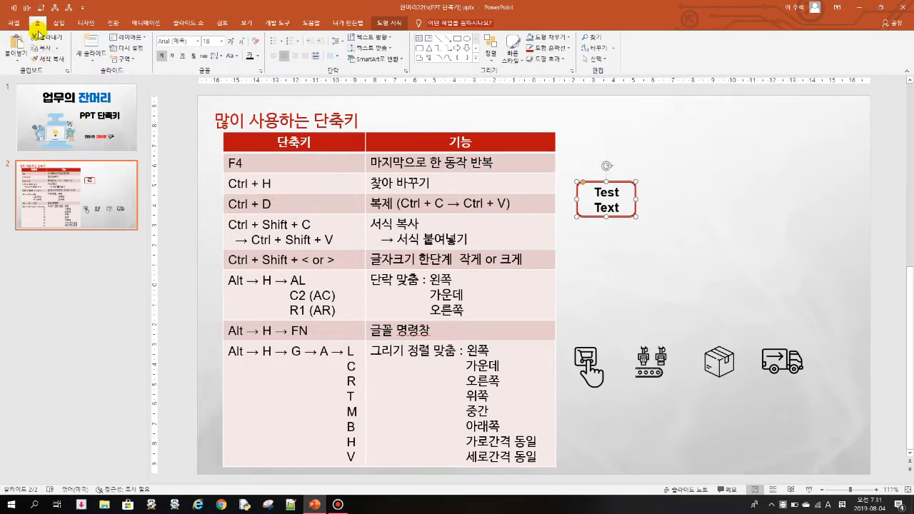
click(57, 48)
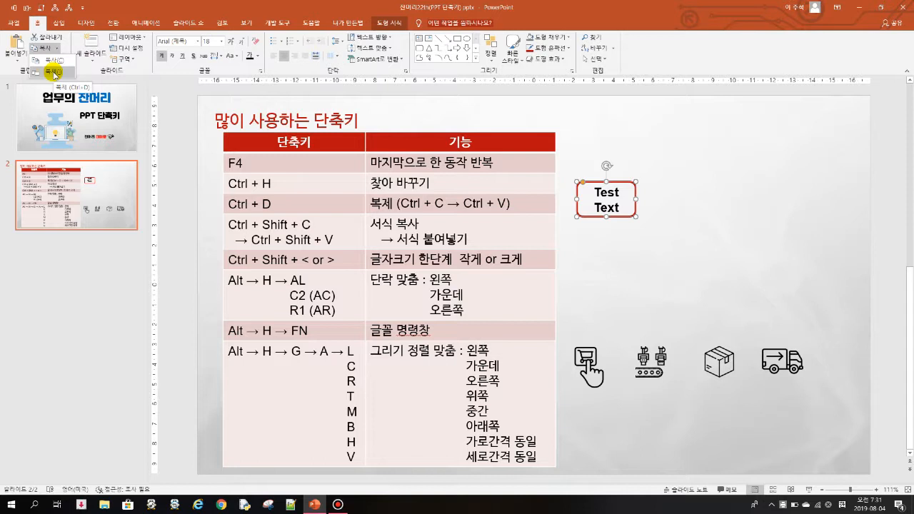
click(160, 81)
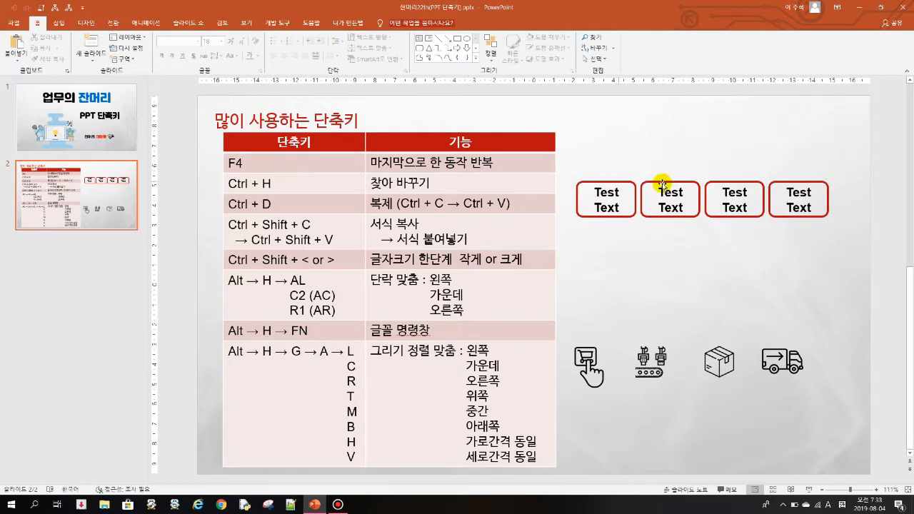
Step: Give the first Test Text box a grey fill and a teal theme-colour outline, and leave that box selected
click(605, 182)
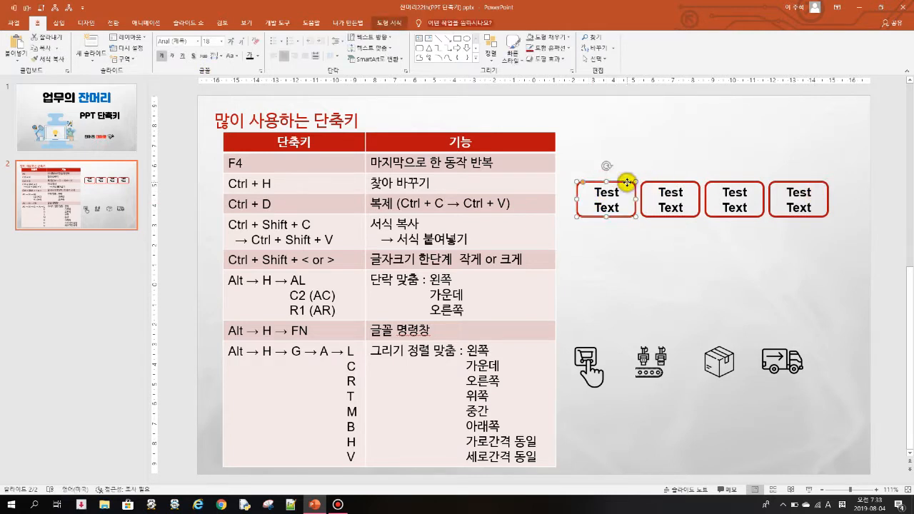
right_click(626, 182)
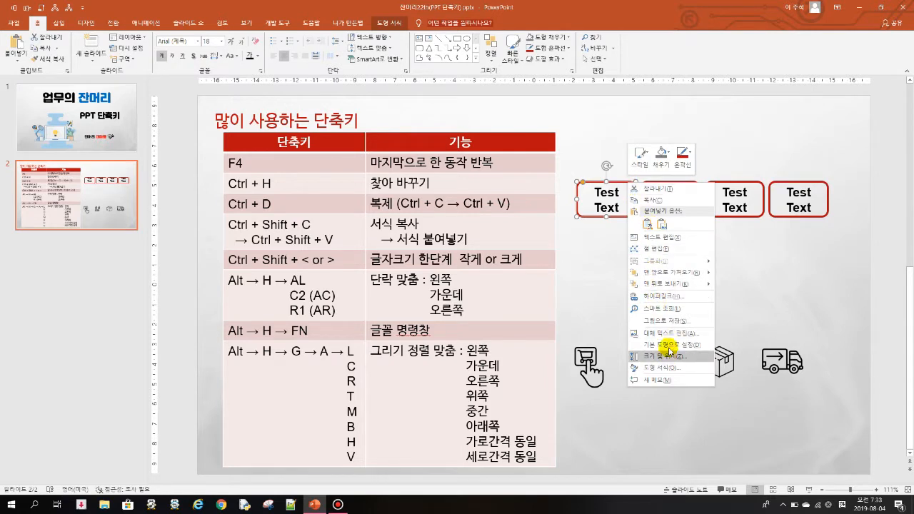
click(663, 157)
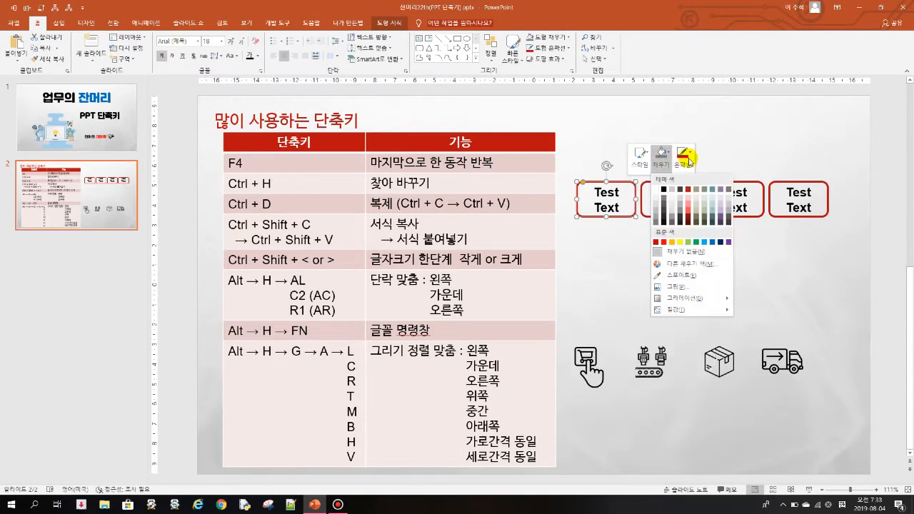
click(655, 211)
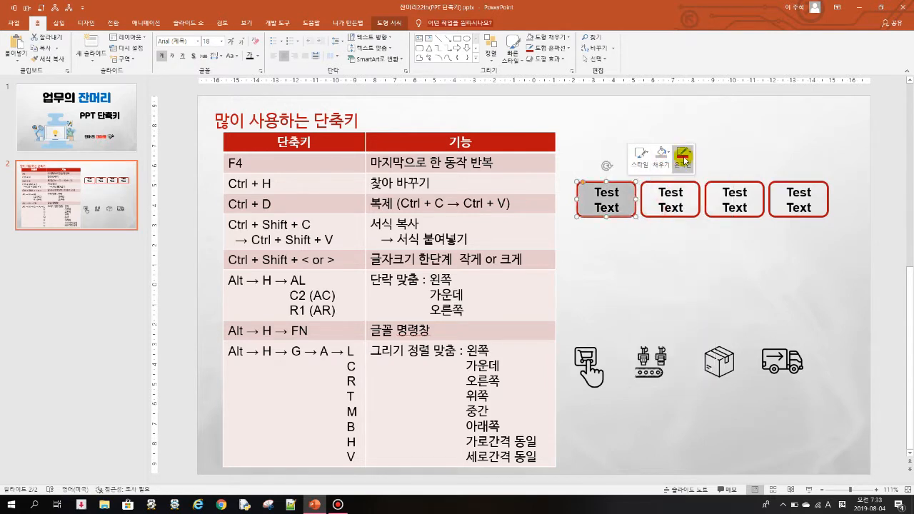
click(683, 154)
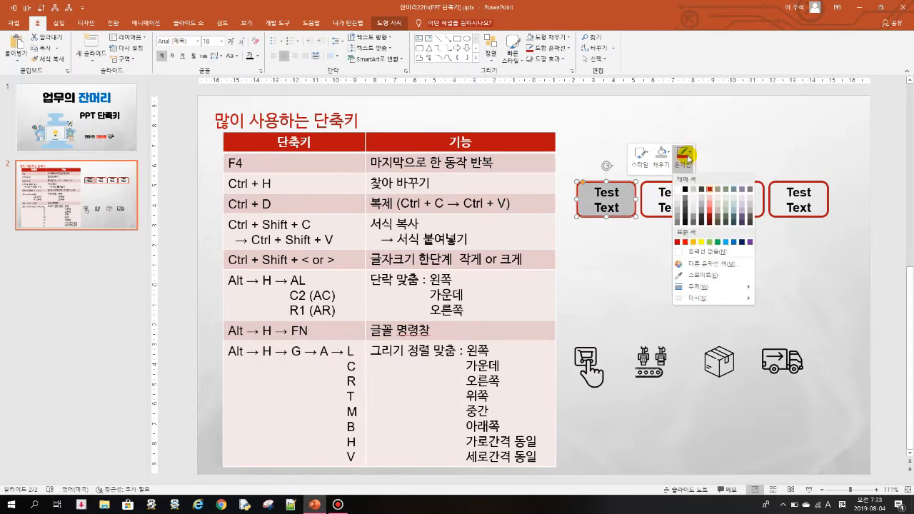
click(735, 191)
click(678, 152)
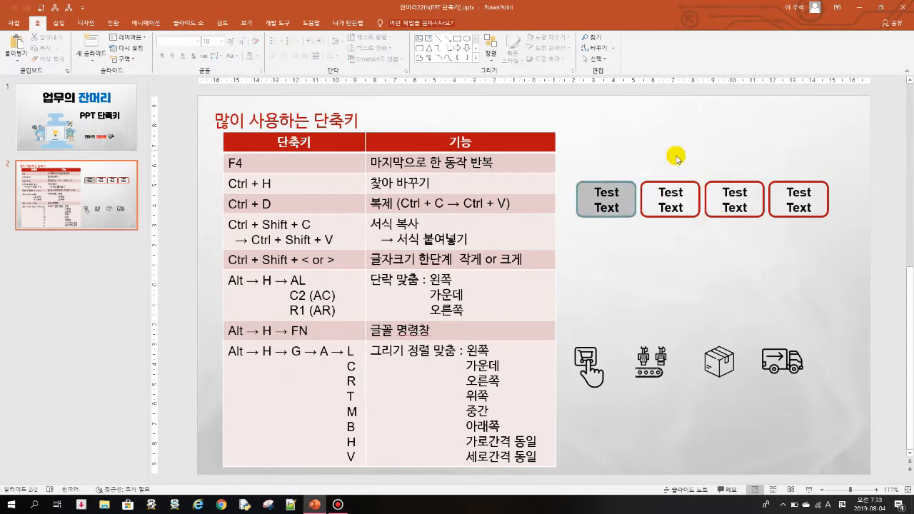
click(623, 187)
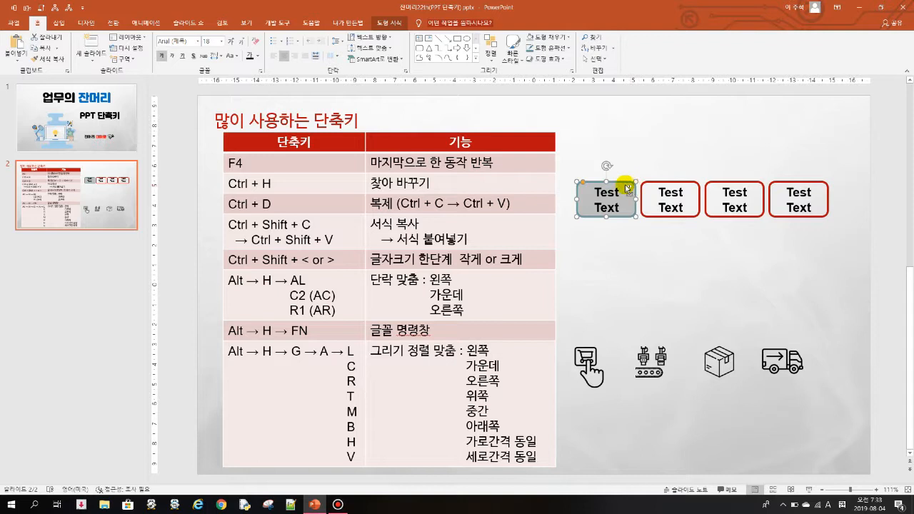
Step: Apply the first Test Text box's grey fill and teal outline to the other three boxes
click(654, 181)
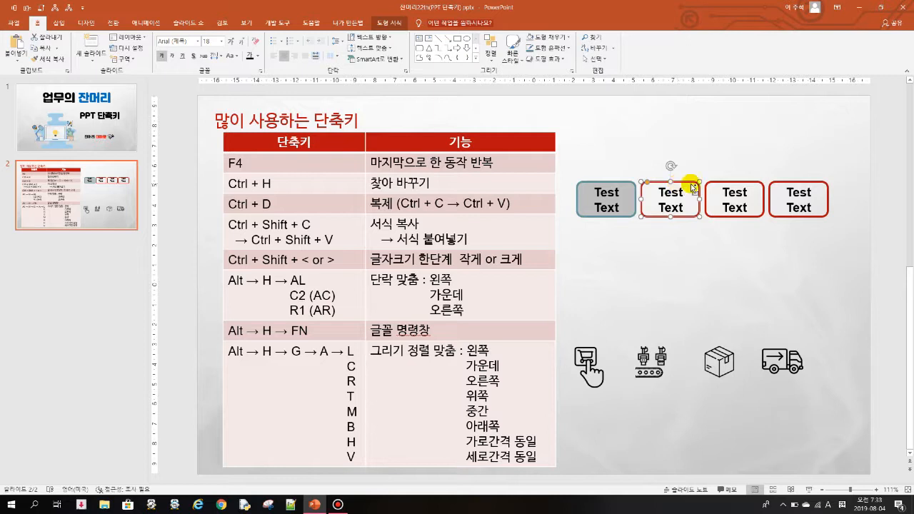
key(F4)
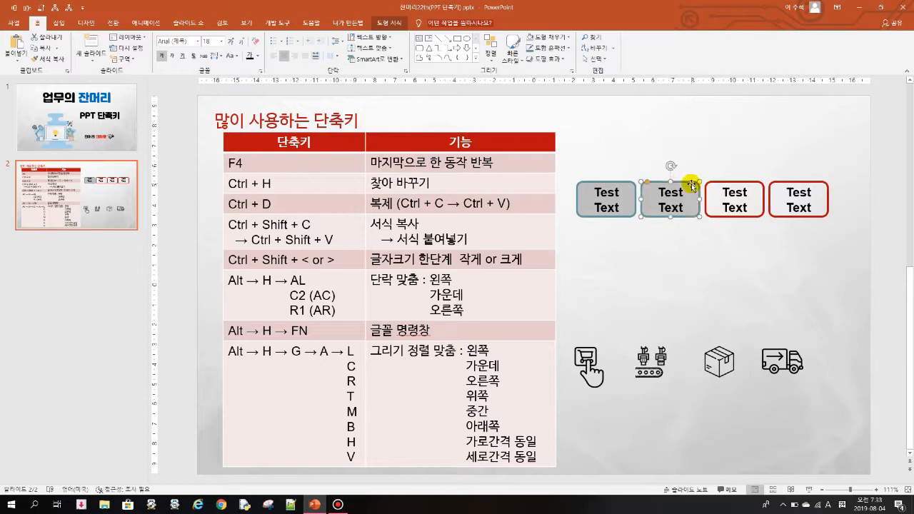
click(743, 184)
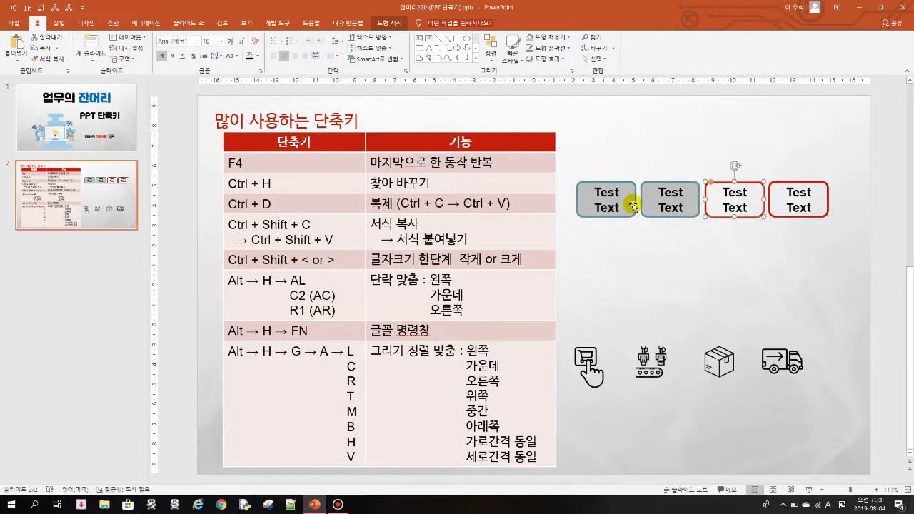
key(F4)
click(794, 184)
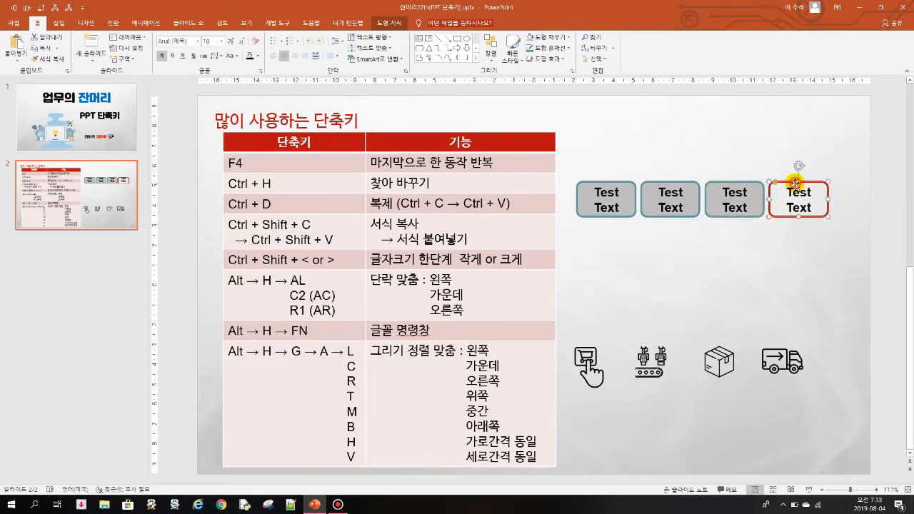
key(F4)
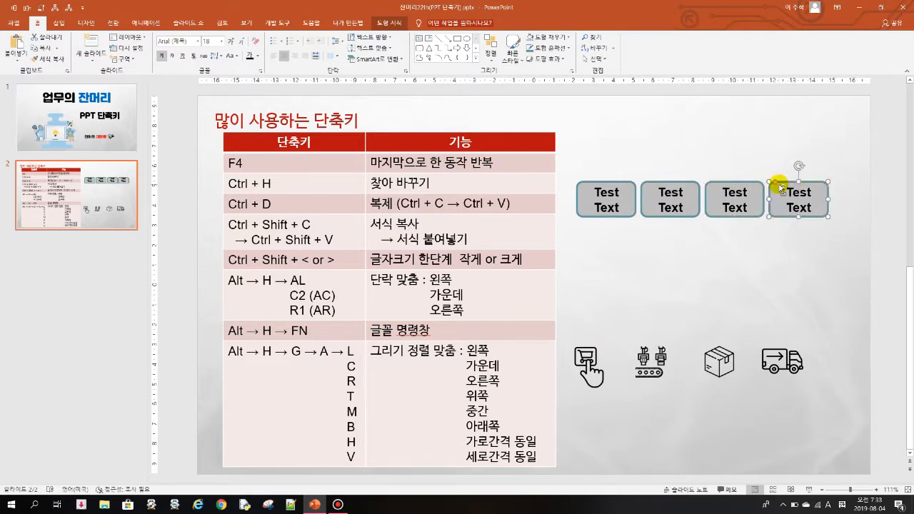
Step: Undo the grey fill and teal outline formatting on the four Test Text boxes
key(ctrl+z)
key(ctrl+z)
key(ctrl+z)
key(ctrl+z)
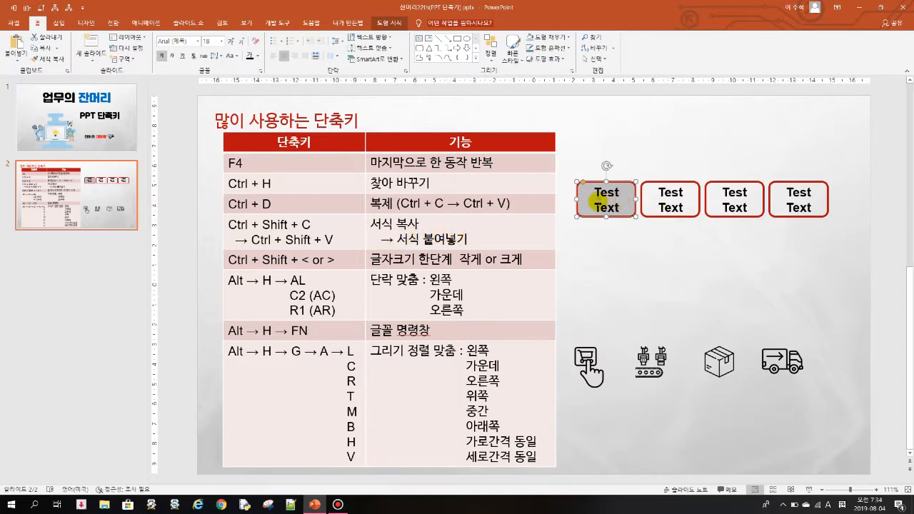
Step: Reduce the first Test Text box's font size to 14, enlarge it stepwise back to 18, and deselect the box
click(616, 166)
click(613, 183)
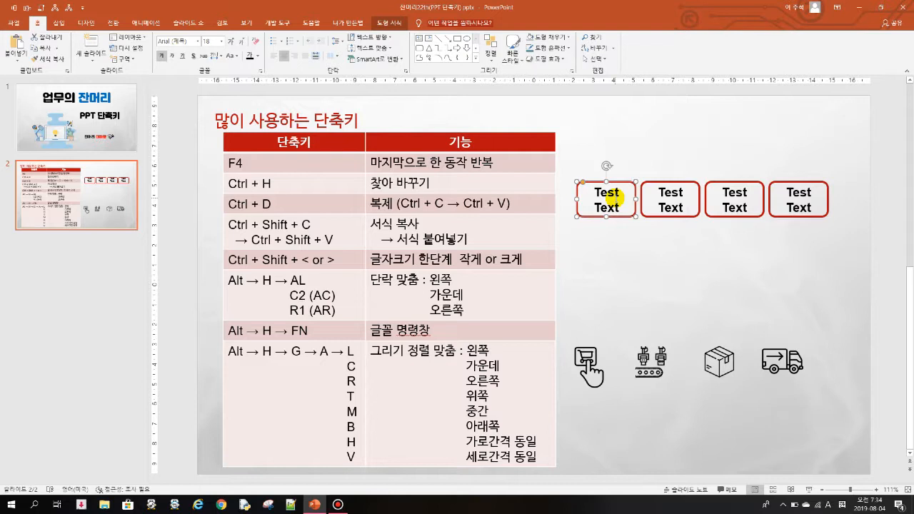
key(ctrl+shift+comma)
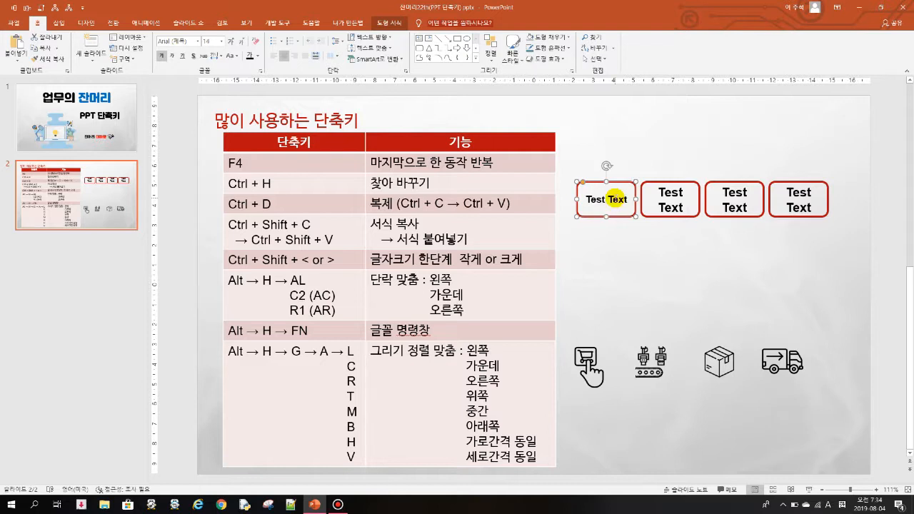
key(ctrl+shift+period)
key(ctrl+shift+period)
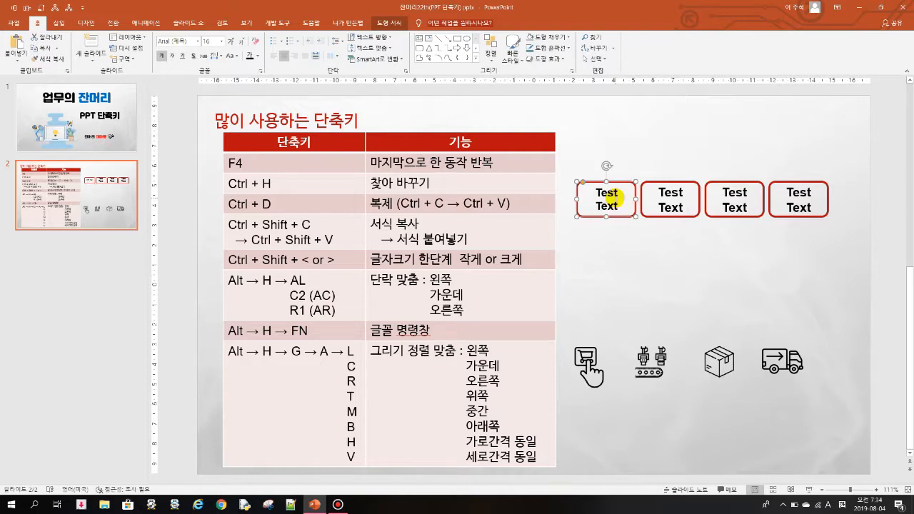
key(ctrl+shift+period)
click(648, 248)
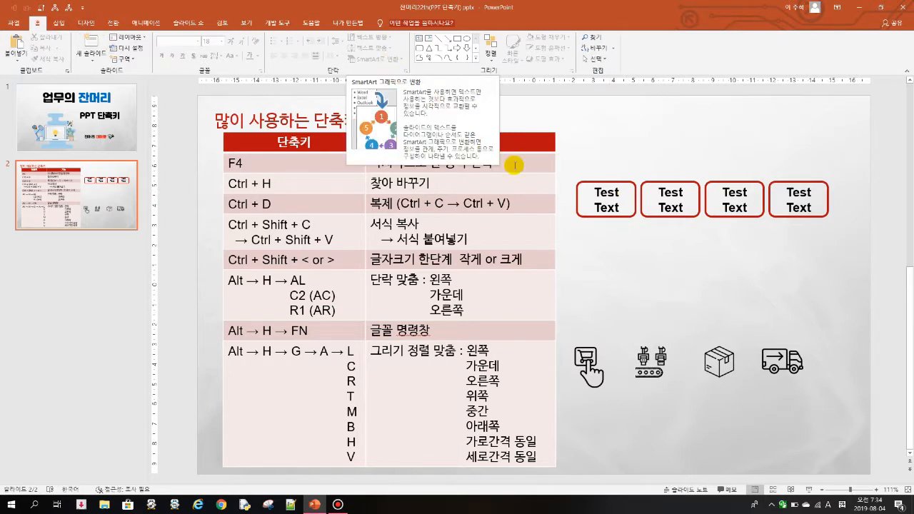
Step: Left-align the text in the first Test Text box and right-align the text in the second one
click(602, 192)
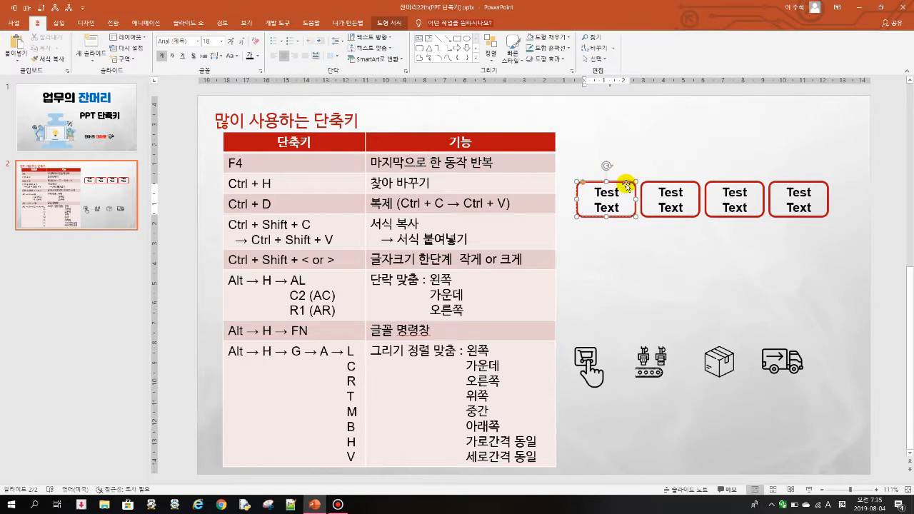
click(618, 246)
click(621, 182)
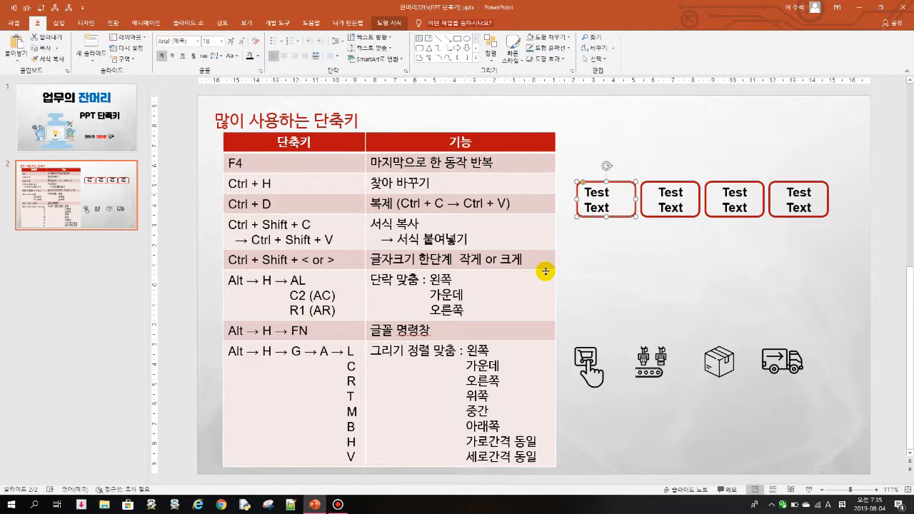
click(626, 233)
click(682, 180)
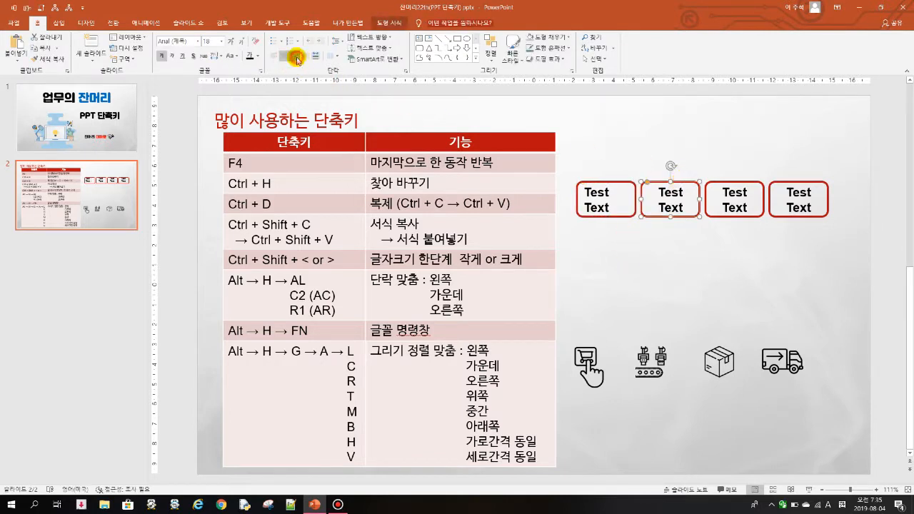
click(295, 56)
click(632, 264)
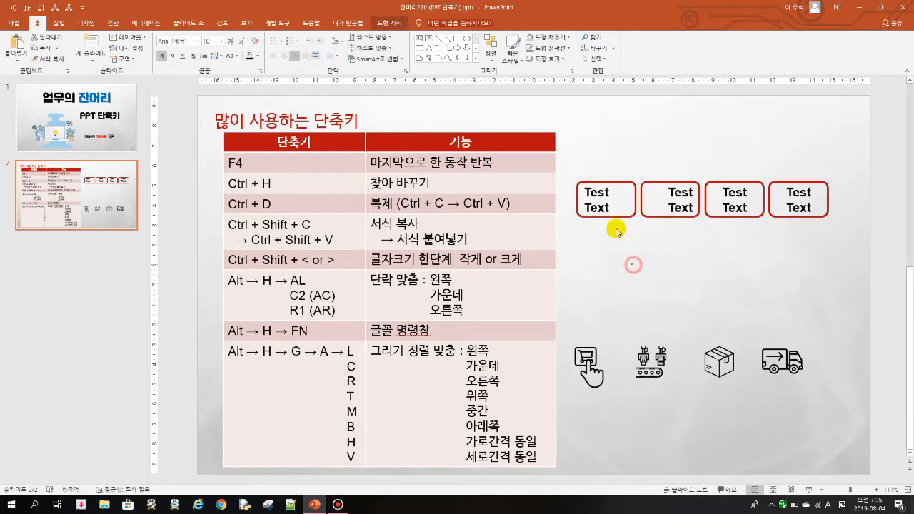
click(613, 186)
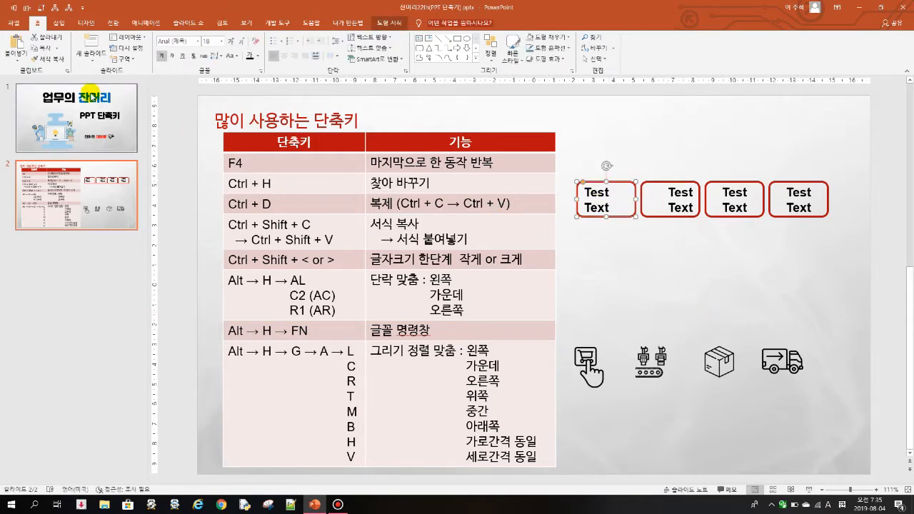
key(alt)
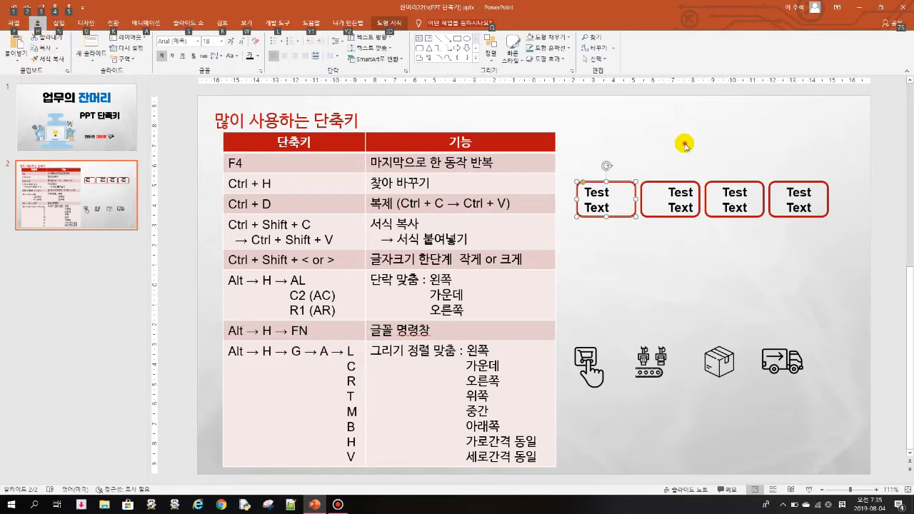
key(Escape)
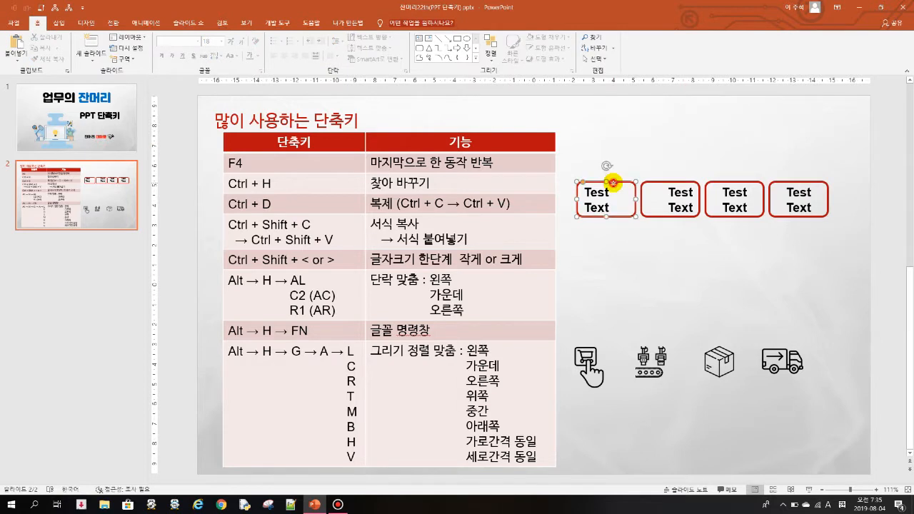
click(651, 153)
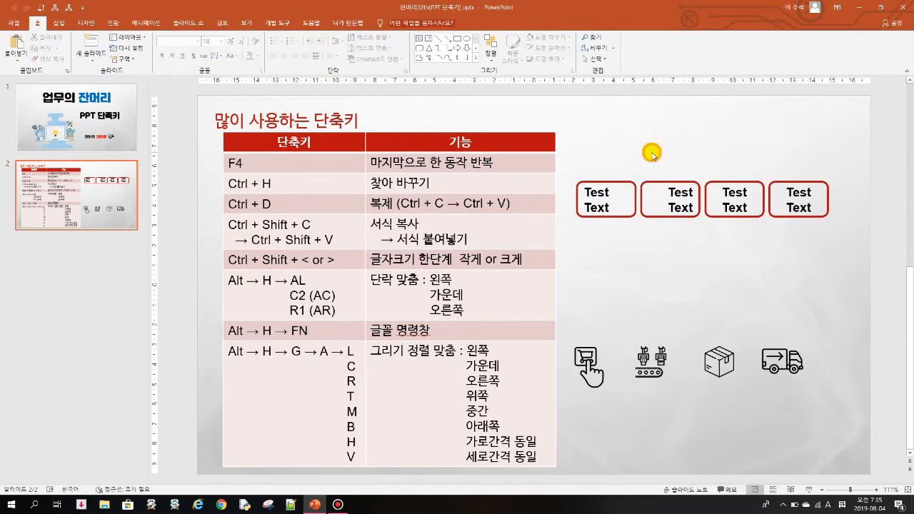
Step: Select the first Test Text box and apply left paragraph alignment to its text
click(603, 184)
key(alt)
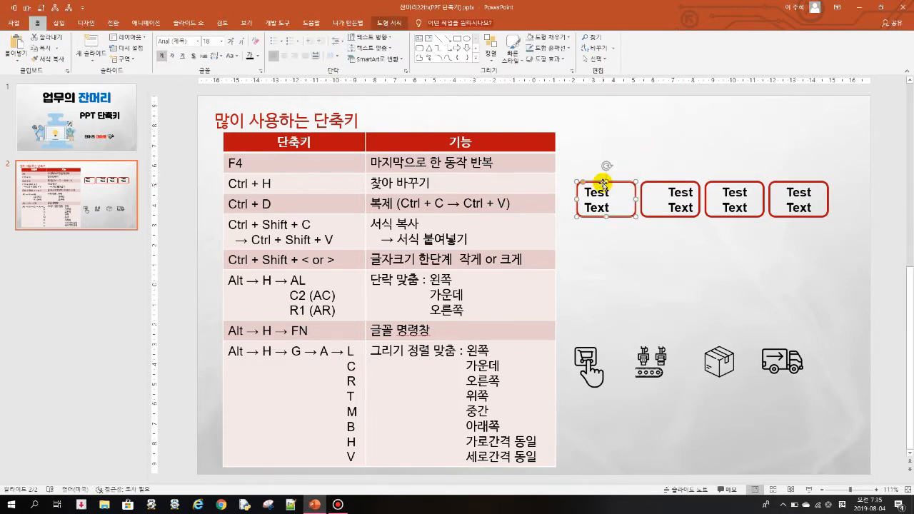
key(h)
key(a)
key(l)
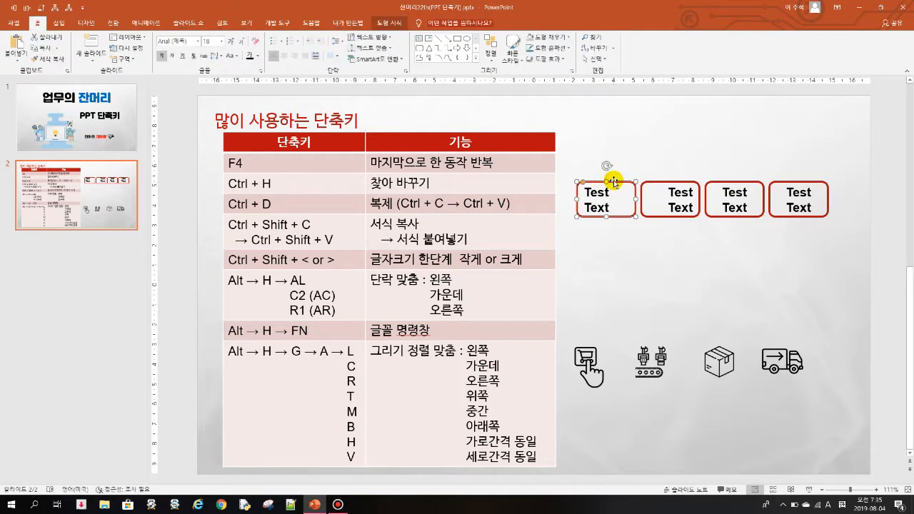
Step: Centre the text in the first Test Text box
key(alt)
key(h)
key(c)
key(2)
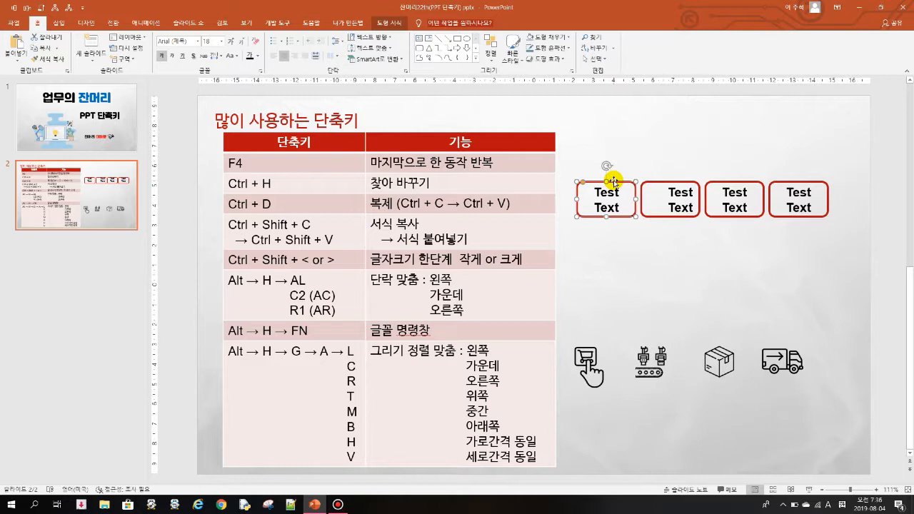
Step: Right-align the text in the first Test Text box
key(alt)
key(h)
key(r)
key(1)
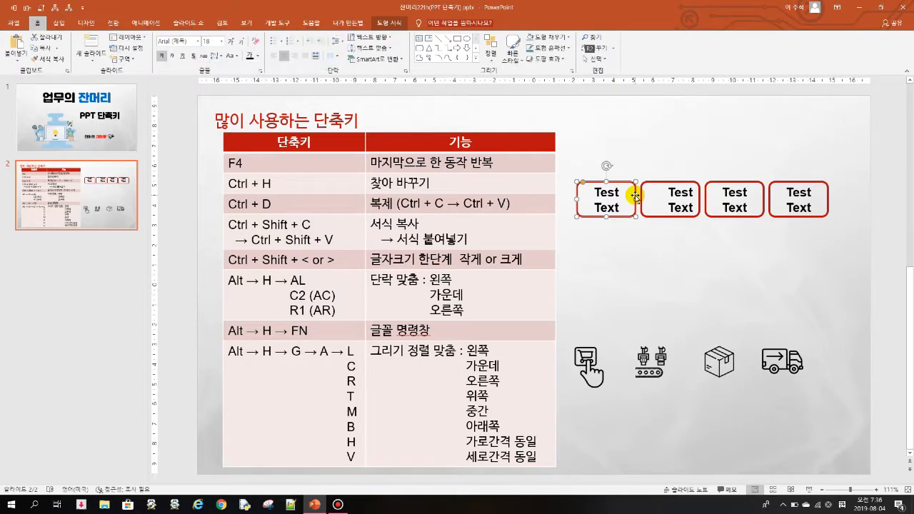
key(2)
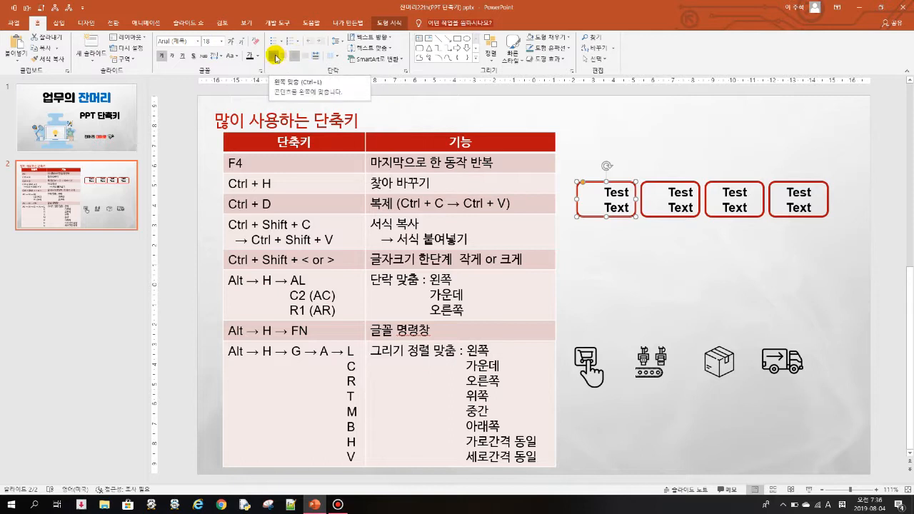
Step: Cycle the first Test Text box's paragraph alignment through left and centre, finishing with right alignment
click(632, 168)
click(623, 180)
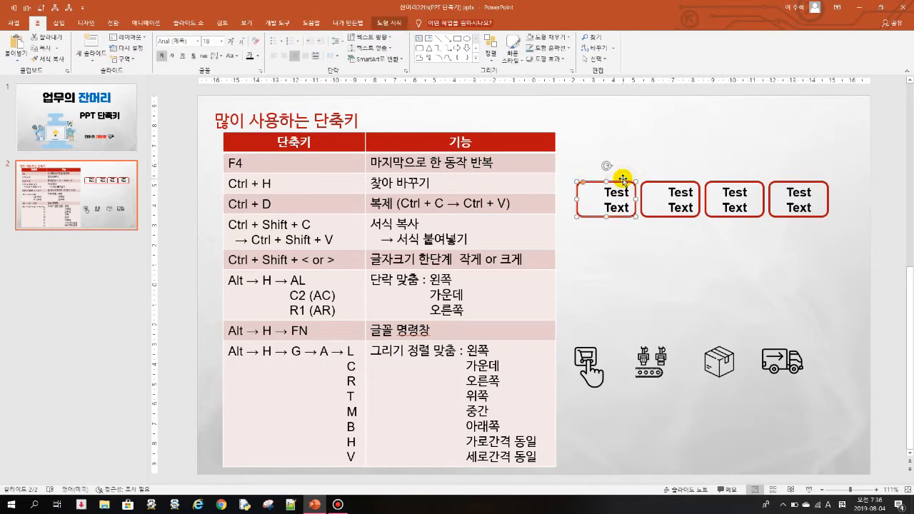
key(ctrl+l)
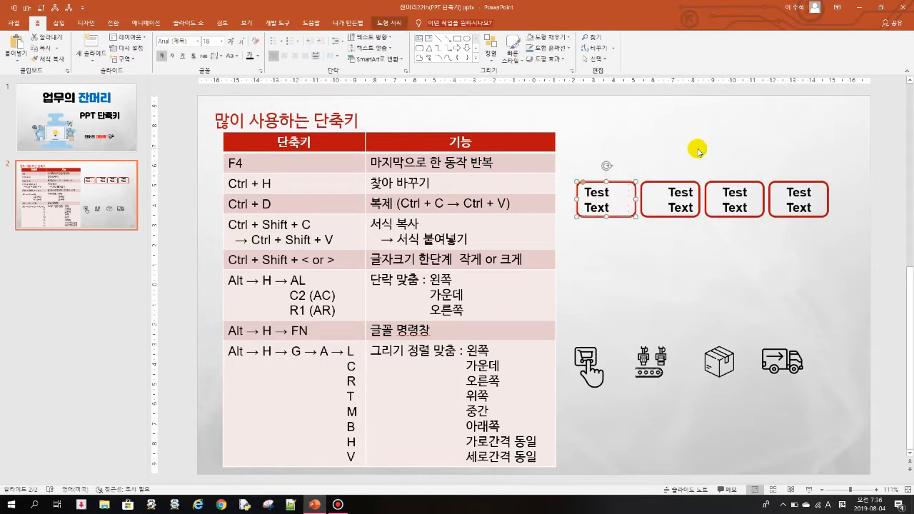
key(ctrl+e)
key(ctrl+r)
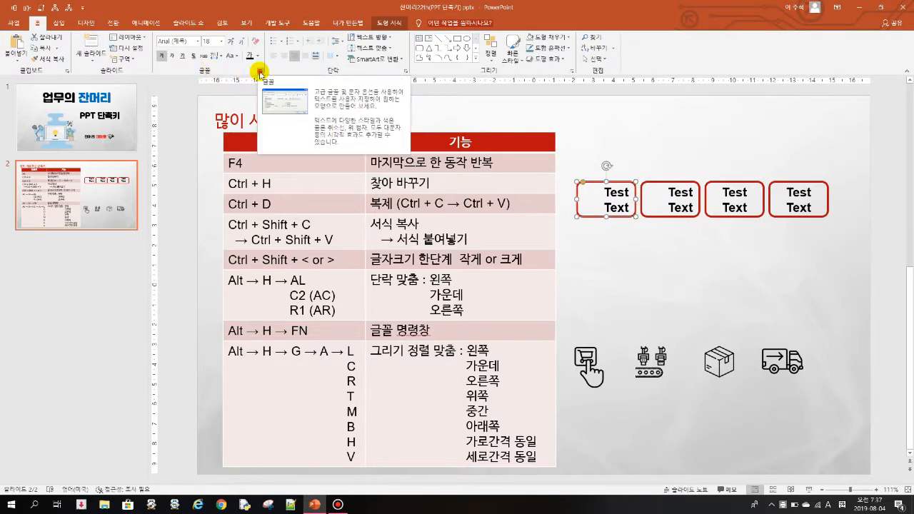
Step: Open the Font dialog for the first Test Text box twice, closing it each time without changing anything
click(260, 73)
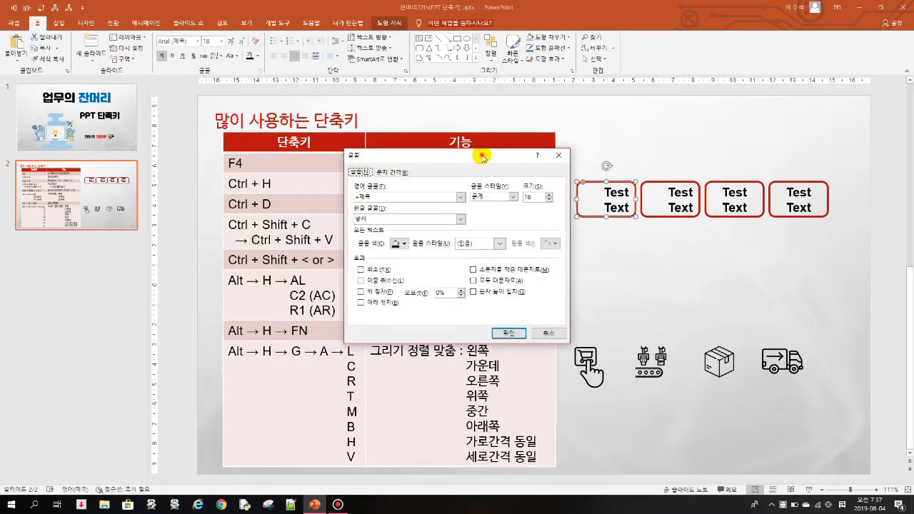
drag(482, 157, 381, 97)
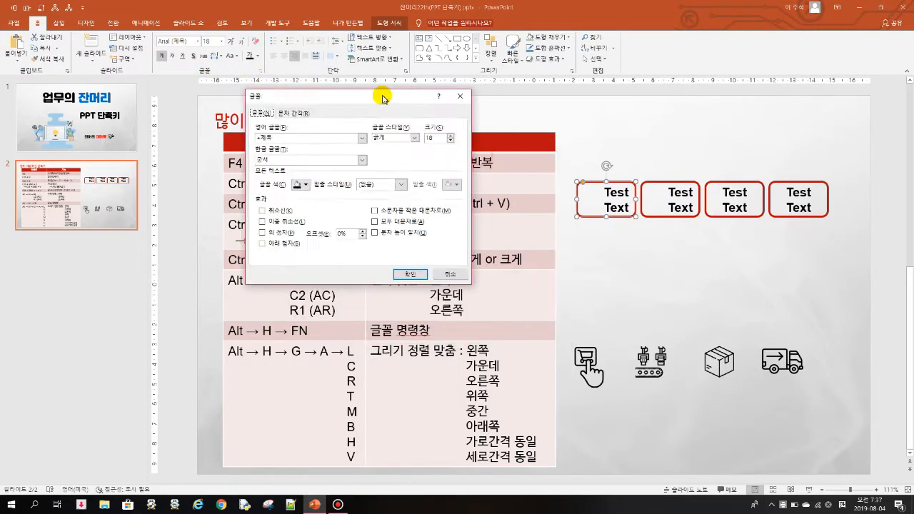
click(459, 96)
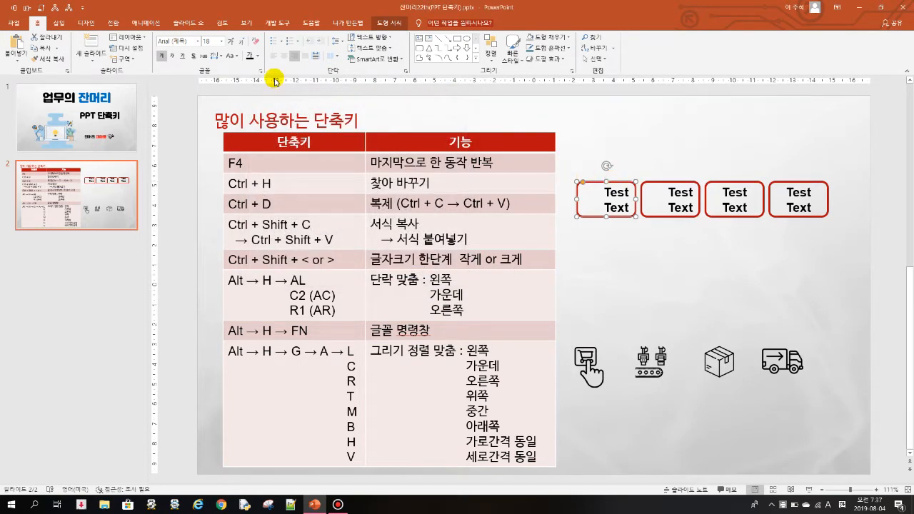
click(260, 73)
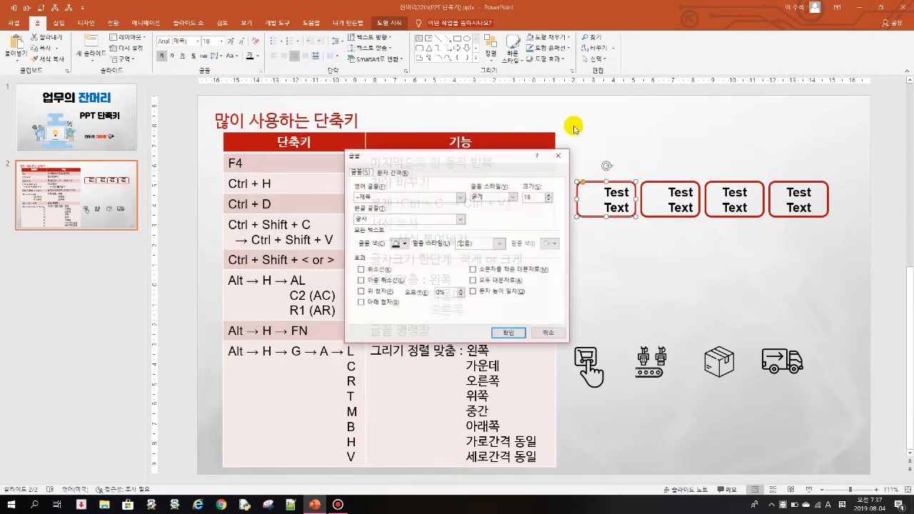
click(562, 152)
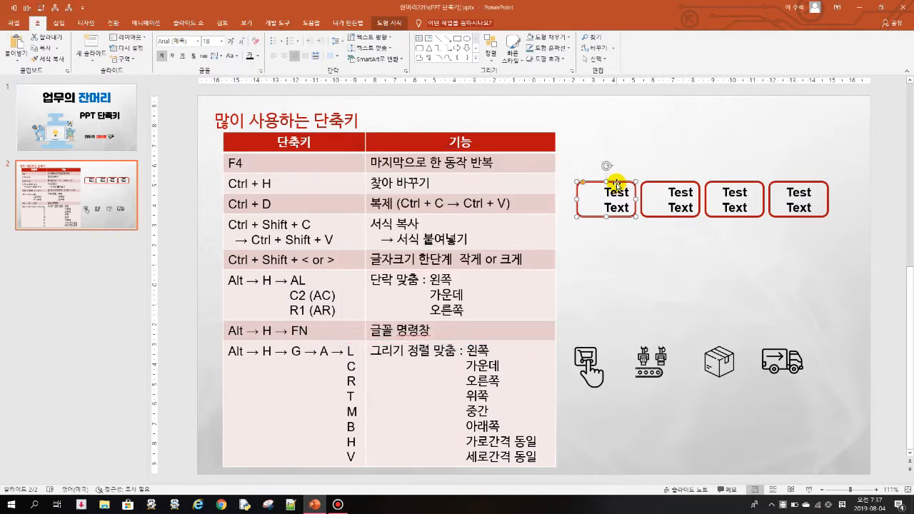
Step: Bring up the Font dialog once more for the selected first Test Text box
key(alt+h)
key(f)
key(n)
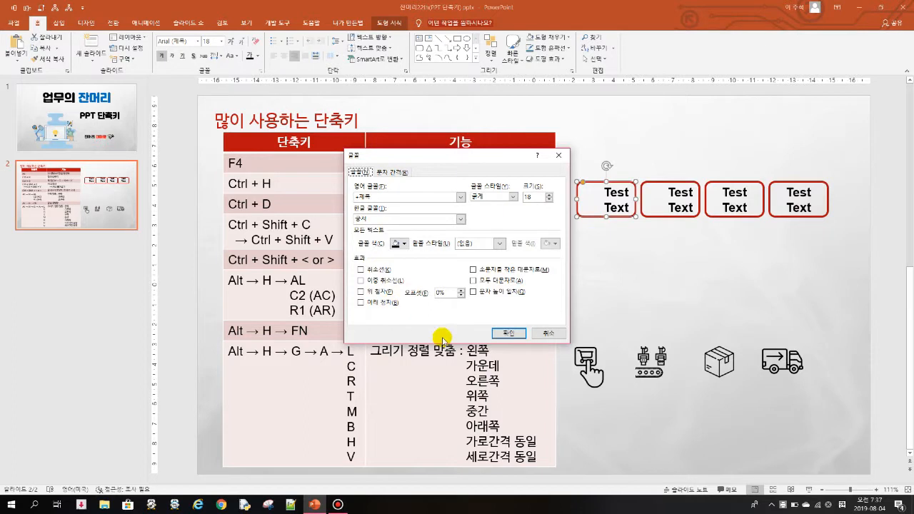